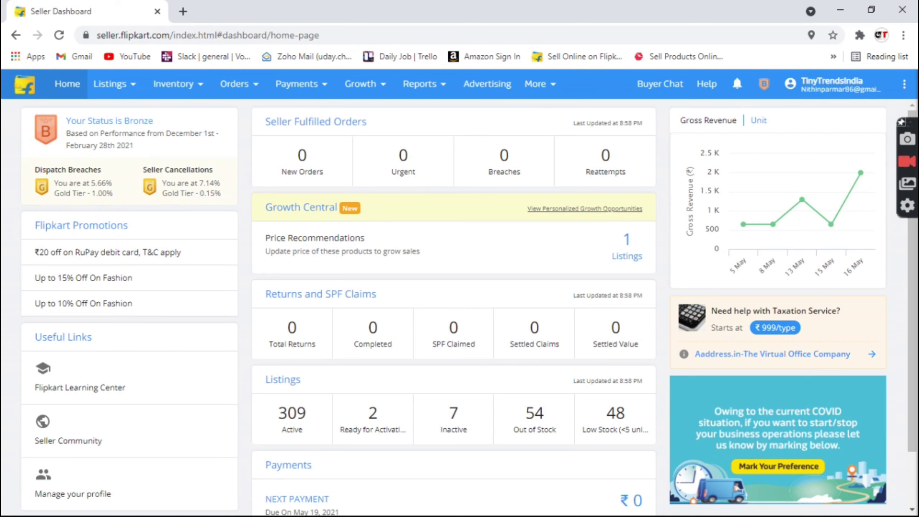
Open the seller dashboard's help and go to the Contact Seller Support page.
{"action": "left_click", "coordinate": [297, 83]}
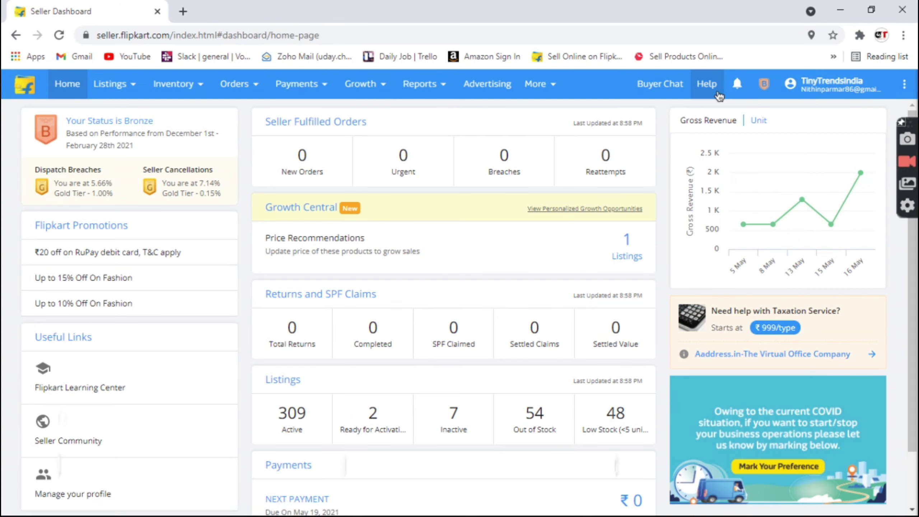
{"action": "left_click", "coordinate": [707, 86]}
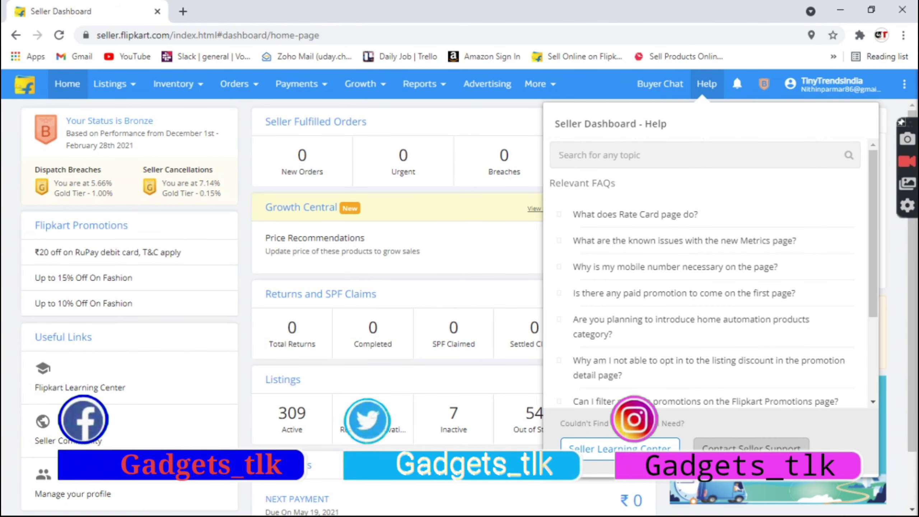
{"action": "left_click", "coordinate": [751, 448]}
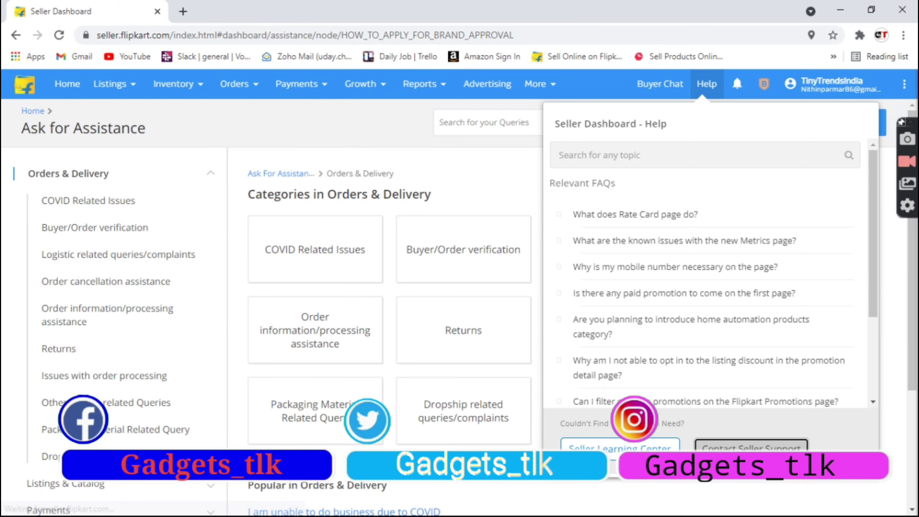
Close the help overlay and search the assistance queries for "b".
{"action": "left_click", "coordinate": [495, 160]}
{"action": "left_click", "coordinate": [583, 123]}
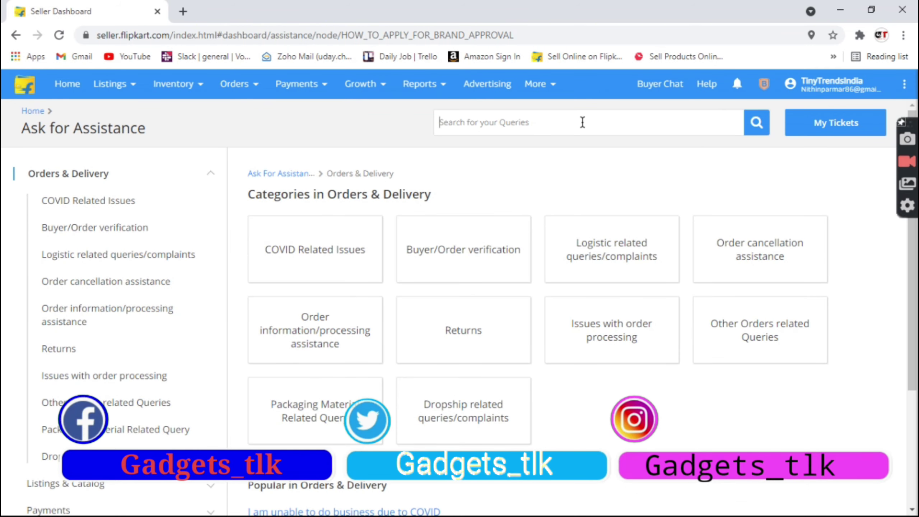
{"action": "type", "text": "b"}
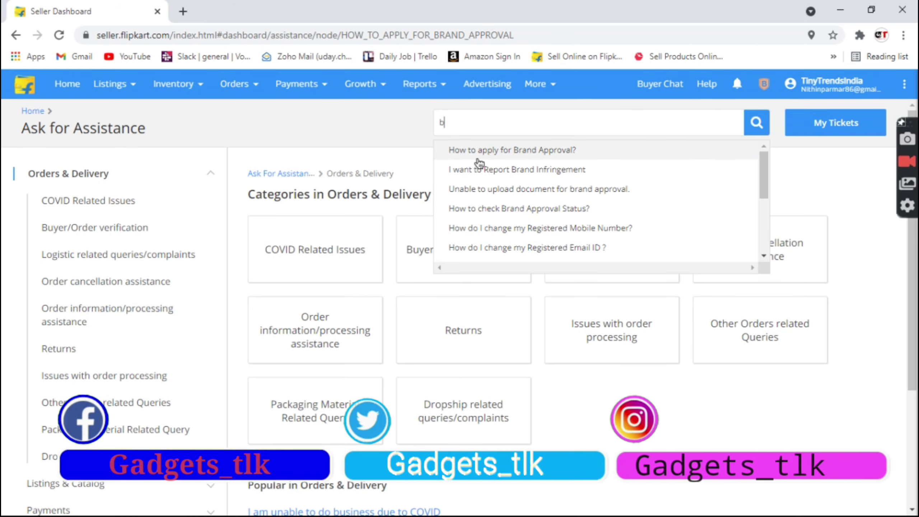
{"action": "left_click", "coordinate": [506, 161]}
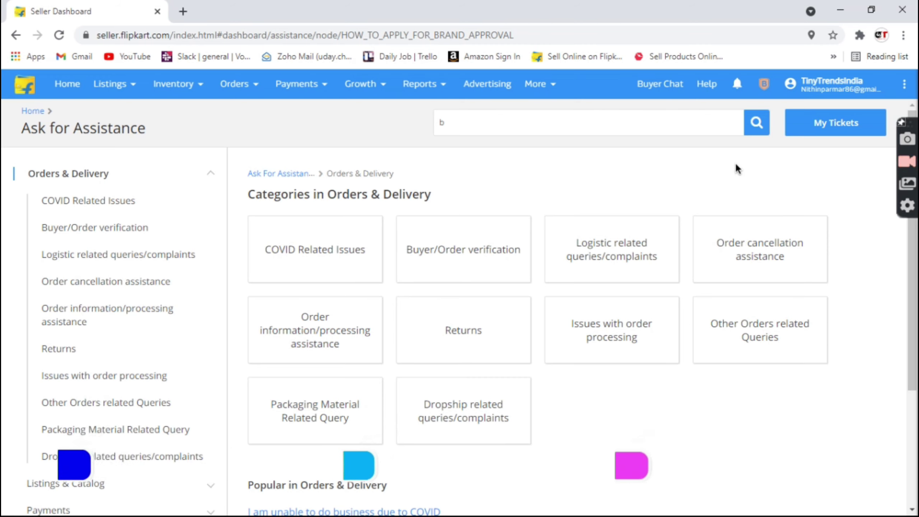
{"action": "left_click", "coordinate": [562, 129]}
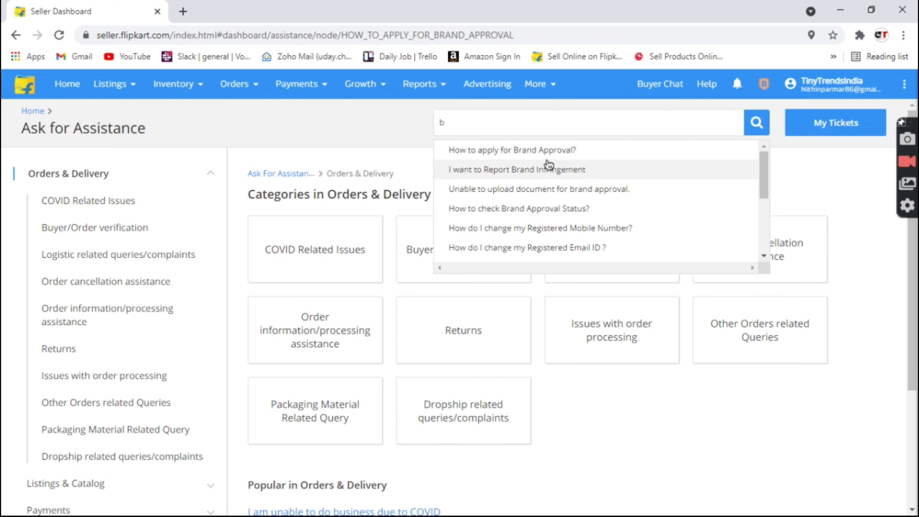
{"action": "left_click", "coordinate": [756, 123]}
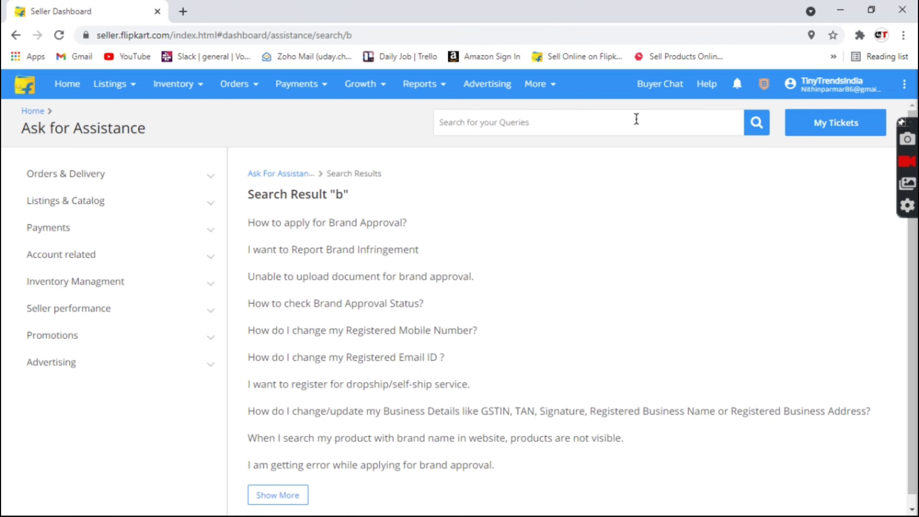
Open the "How to apply for Brand Approval?" answer, dismiss its guide tip and read the listed steps.
{"action": "left_click", "coordinate": [395, 223]}
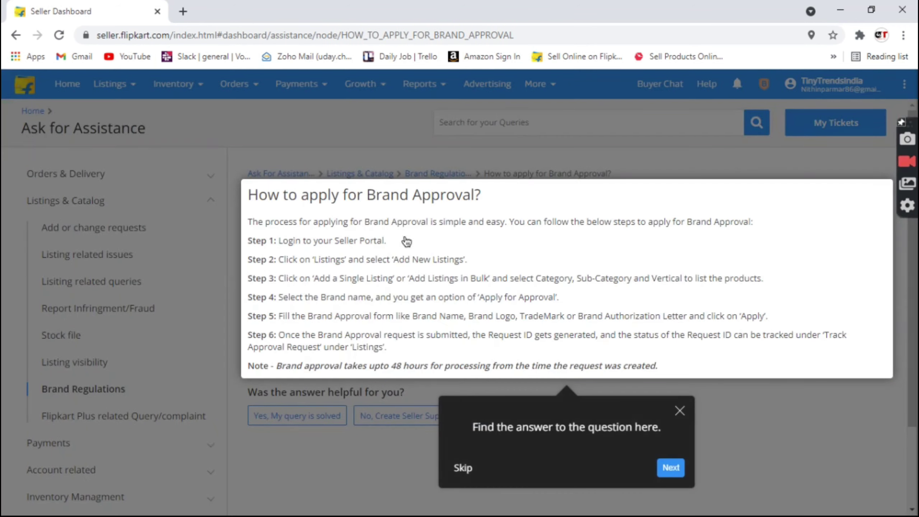
{"action": "left_click", "coordinate": [680, 413]}
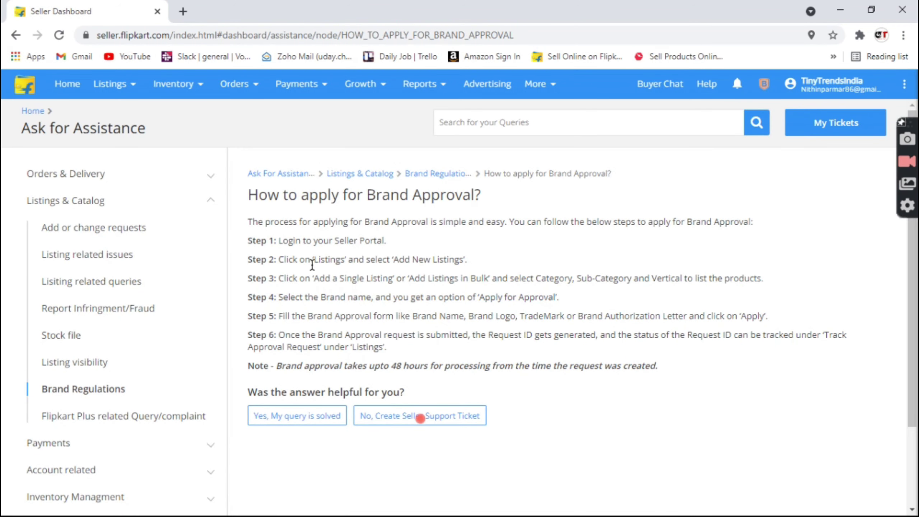
{"action": "left_click_drag", "start_coordinate": [246, 221], "coordinate": [598, 349]}
{"action": "left_click", "coordinate": [598, 346]}
Open the seller support ticket form for the brand approval question and look through its fields.
{"action": "left_click", "coordinate": [400, 422]}
{"action": "scroll", "coordinate": [452, 342], "scroll_direction": "down", "scroll_amount": 3}
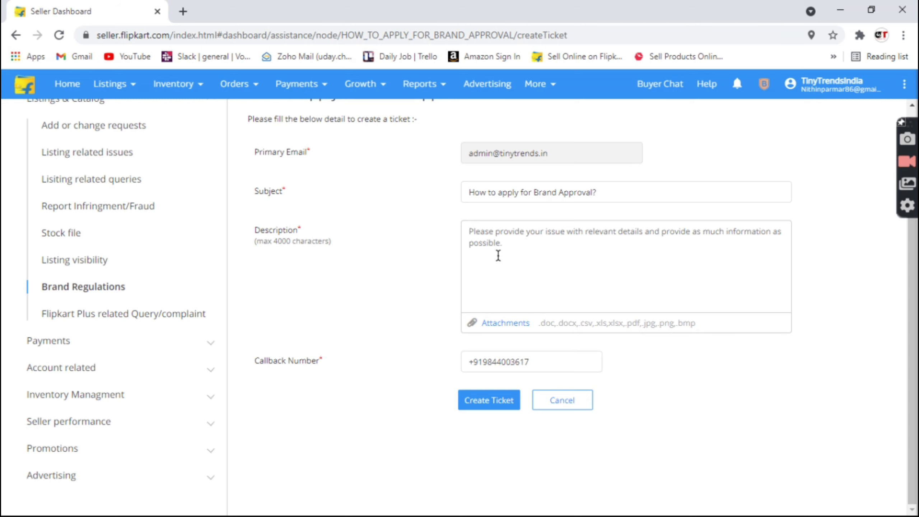
{"action": "scroll", "coordinate": [364, 328], "scroll_direction": "up", "scroll_amount": 3}
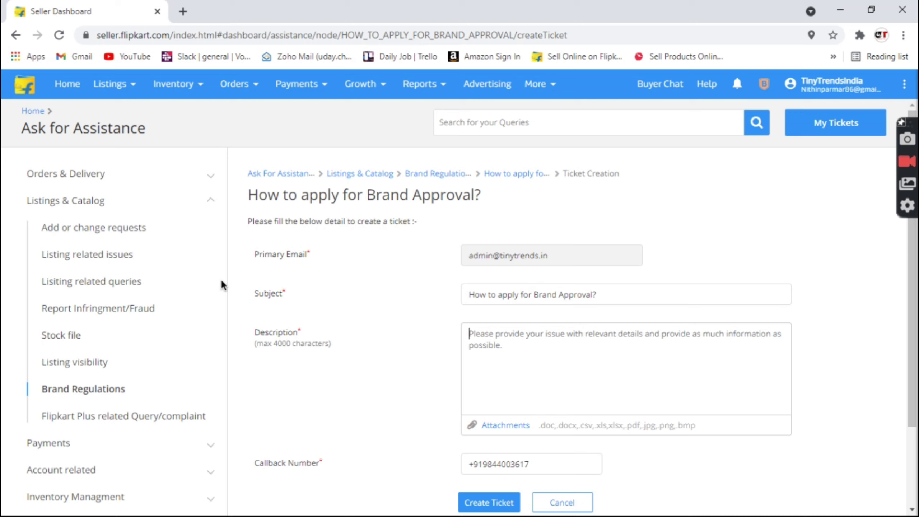
Return to the home dashboard, go to listings management and start adding a single new listing.
{"action": "mouse_move", "coordinate": [111, 93]}
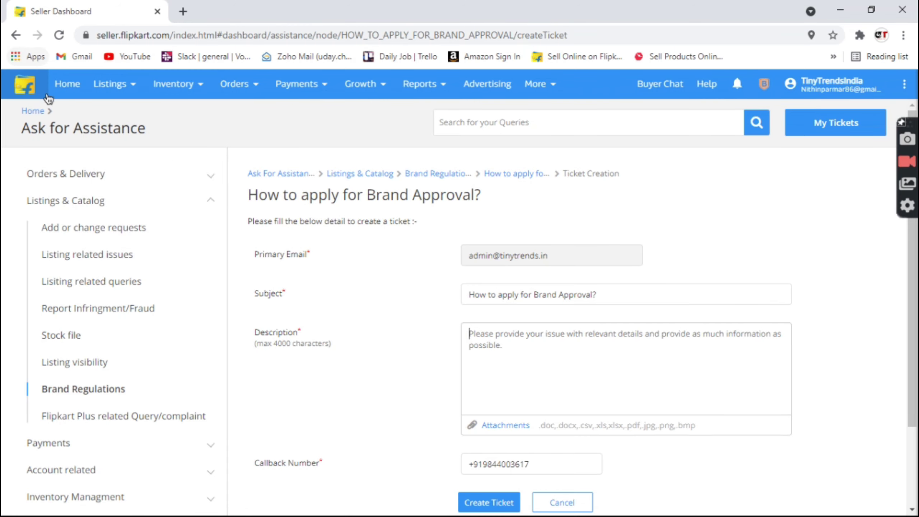
{"action": "left_click", "coordinate": [37, 92]}
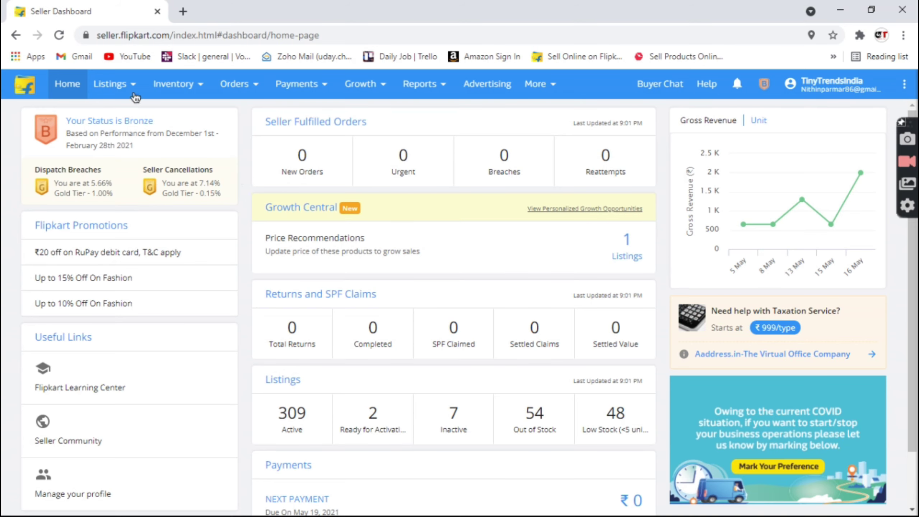
{"action": "left_click", "coordinate": [120, 111]}
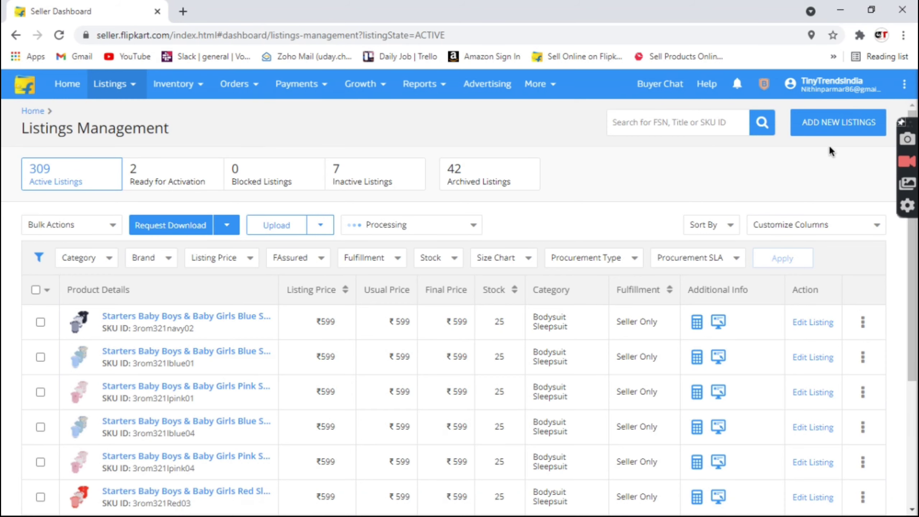
{"action": "left_click", "coordinate": [827, 123]}
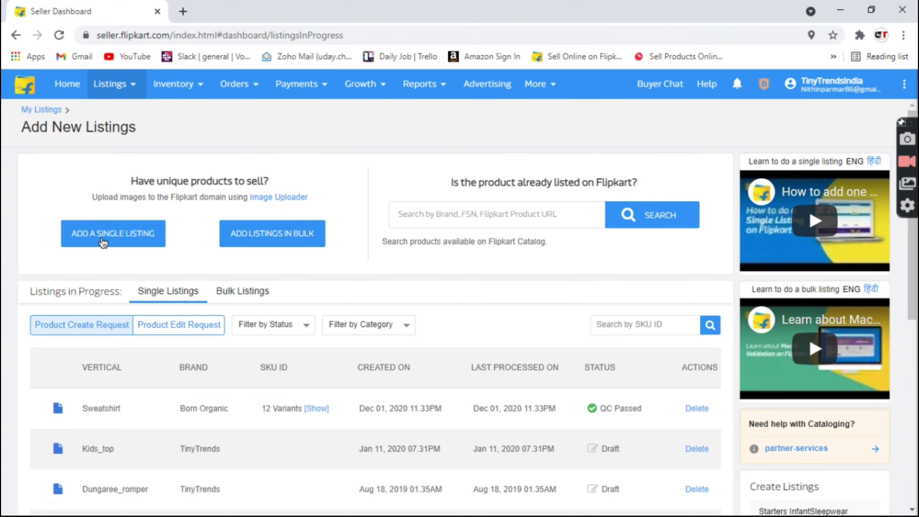
{"action": "left_click", "coordinate": [103, 242]}
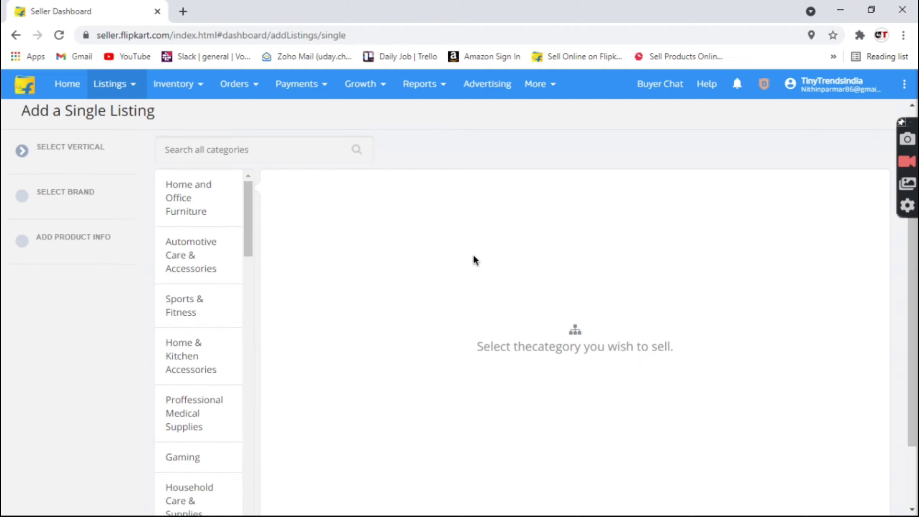
Search the categories for "bulb", choose Automotive Care & Accessories / Car Lighting / Vehicle Light Bulb and continue to brand selection.
{"action": "left_click", "coordinate": [257, 167]}
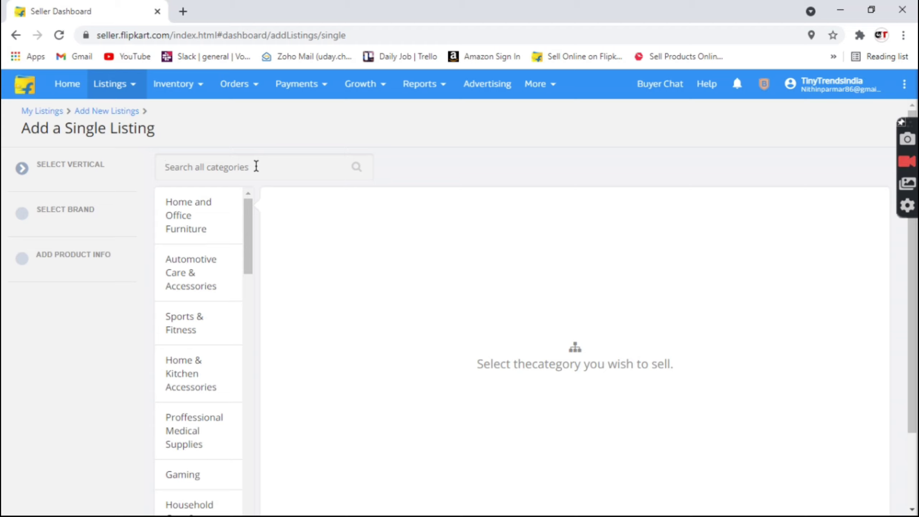
{"action": "type", "text": "bulb"}
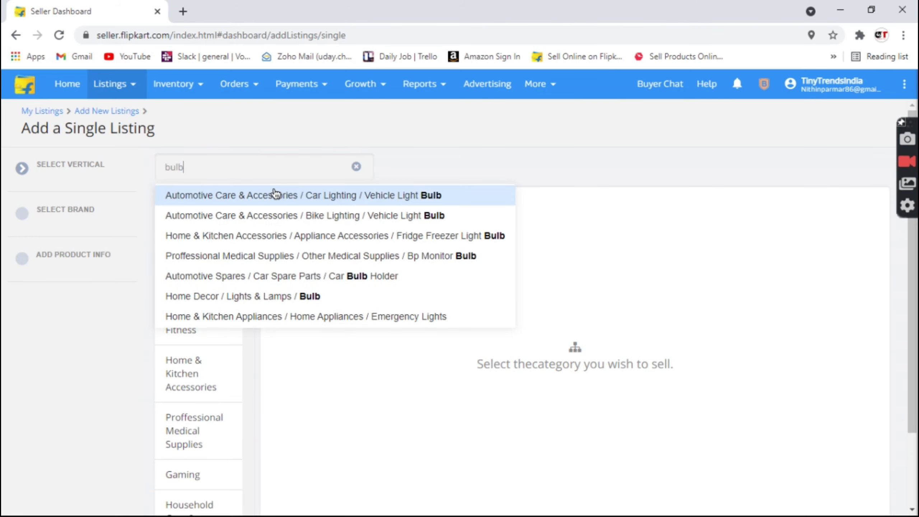
{"action": "left_click", "coordinate": [275, 193]}
{"action": "scroll", "coordinate": [702, 326], "scroll_direction": "down", "scroll_amount": 3}
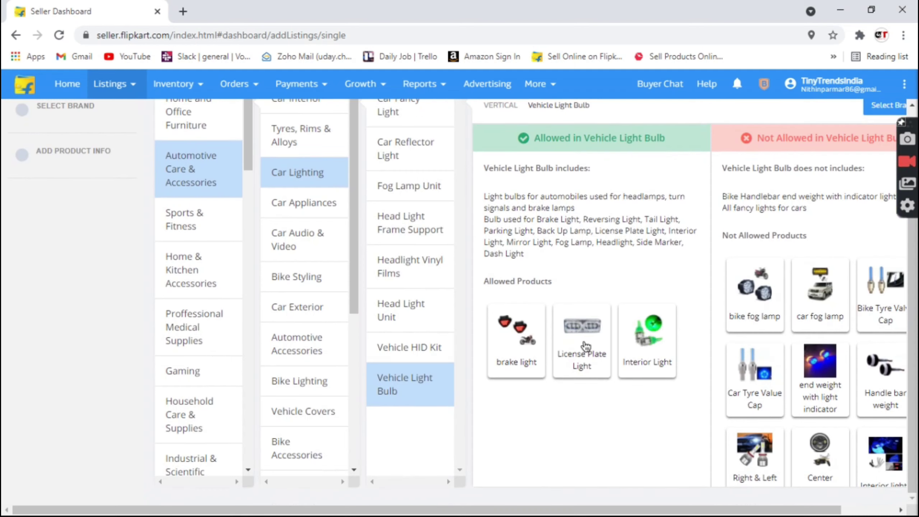
{"action": "mouse_move", "coordinate": [589, 344]}
{"action": "left_click", "coordinate": [686, 408]}
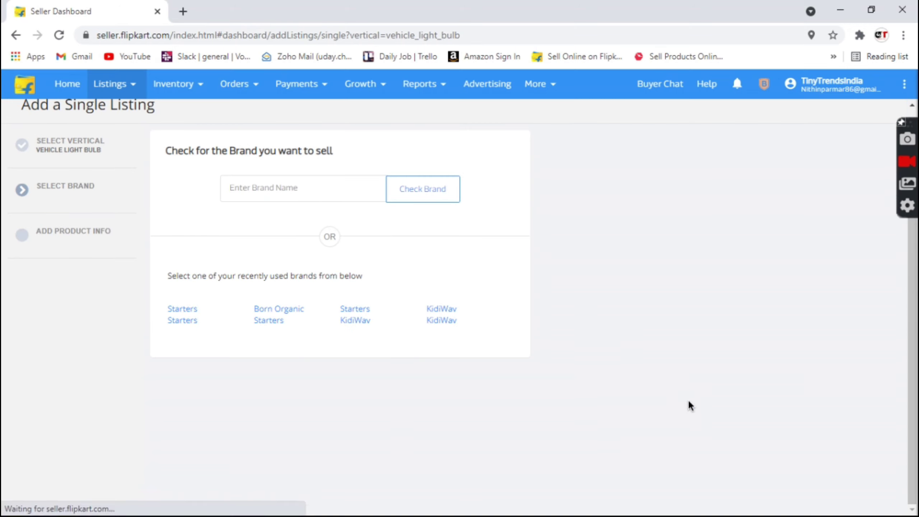
Enter "Bieber" as the brand name and check whether it can be sold.
{"action": "left_click", "coordinate": [323, 188]}
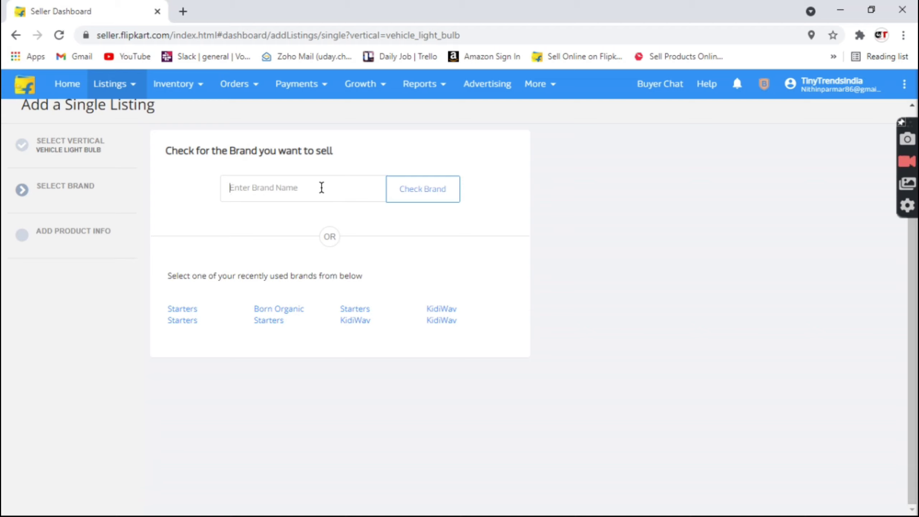
{"action": "type", "text": "Biber"}
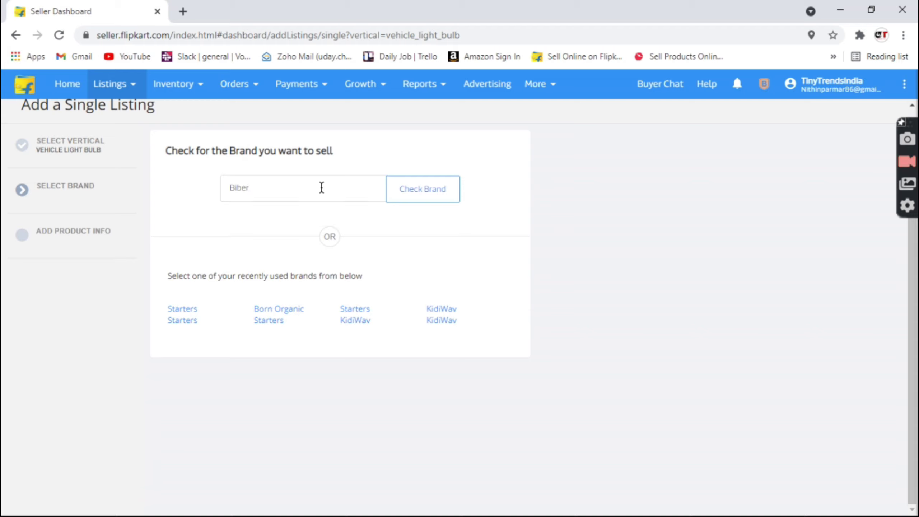
{"action": "key", "text": "BackSpace"}
{"action": "key", "text": "BackSpace"}
{"action": "key", "text": "BackSpace"}
{"action": "key", "text": "BackSpace"}
{"action": "key", "text": "BackSpace"}
{"action": "type", "text": "Bieber"}
{"action": "left_click", "coordinate": [437, 187]}
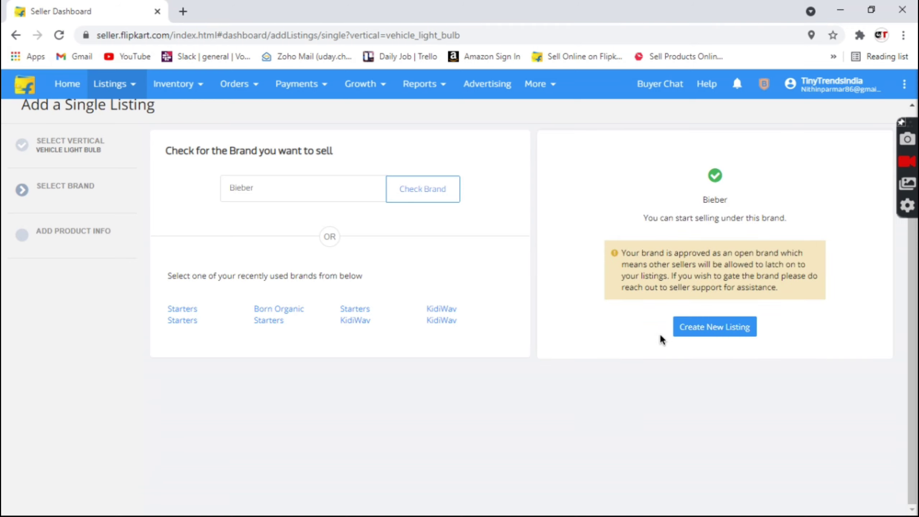
Replace the brand name with the suggested Night Hawk and check whether it can be sold.
{"action": "double_click", "coordinate": [620, 250]}
{"action": "left_click_drag", "start_coordinate": [267, 189], "coordinate": [220, 192]}
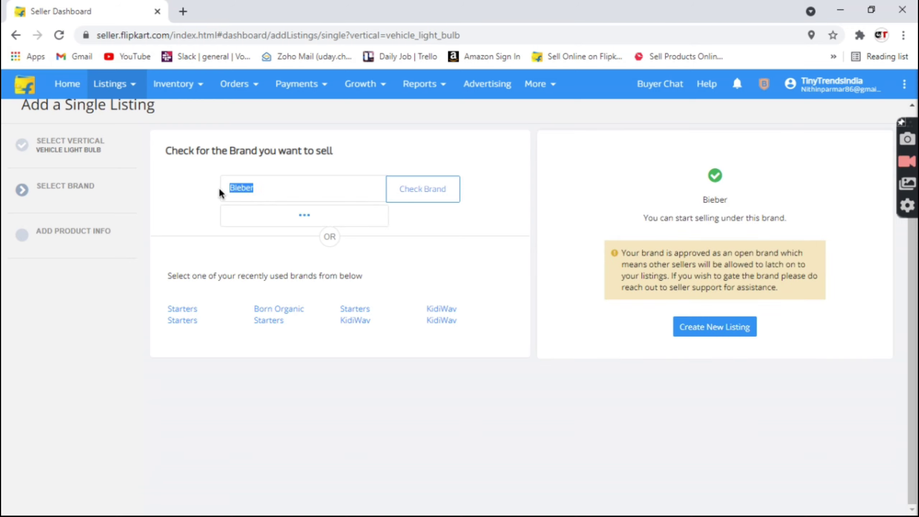
{"action": "type", "text": "THA"}
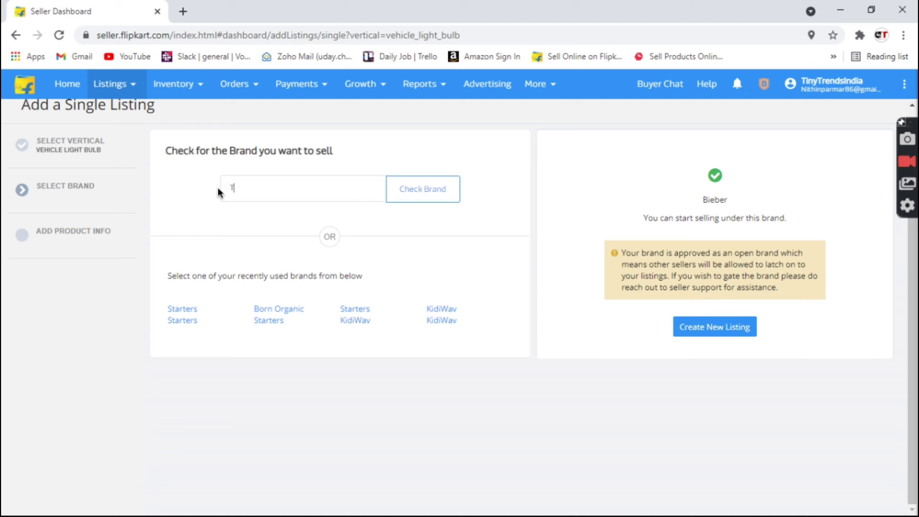
{"action": "key", "text": "BackSpace"}
{"action": "key", "text": "BackSpace"}
{"action": "key", "text": "BackSpace"}
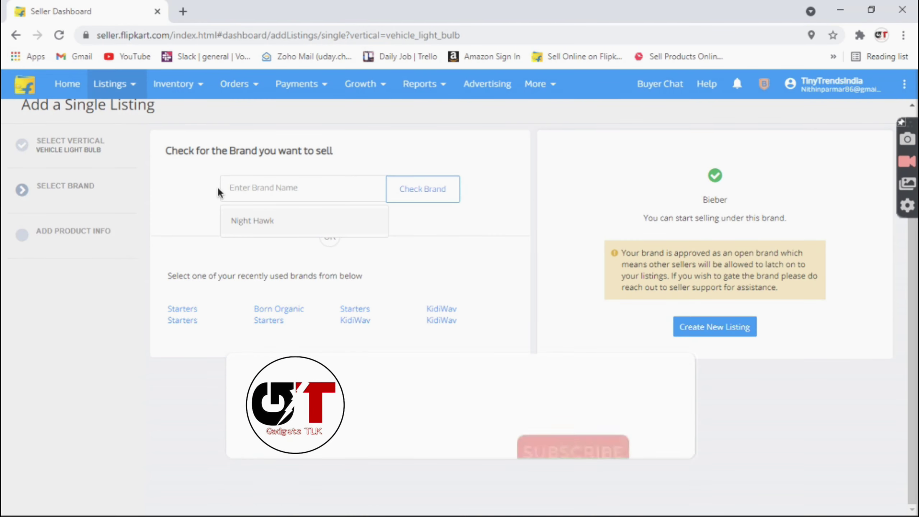
{"action": "left_click", "coordinate": [256, 222]}
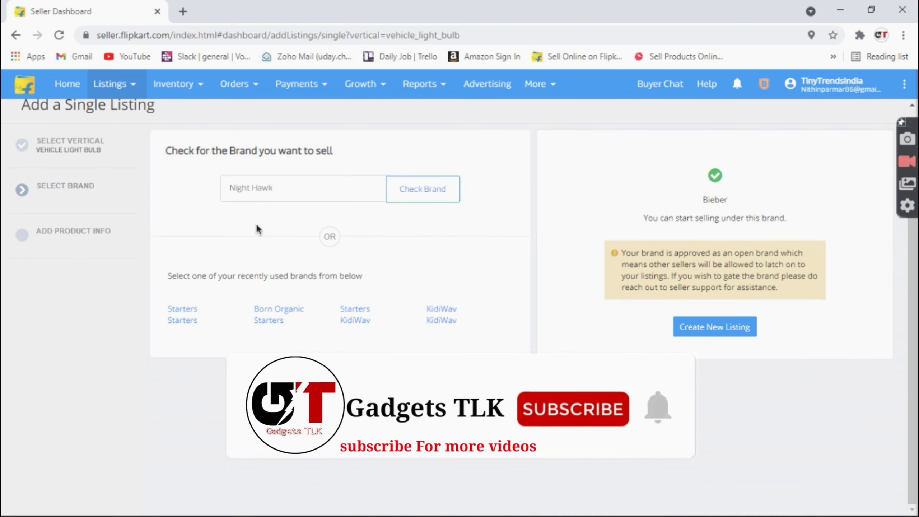
{"action": "left_click", "coordinate": [421, 189]}
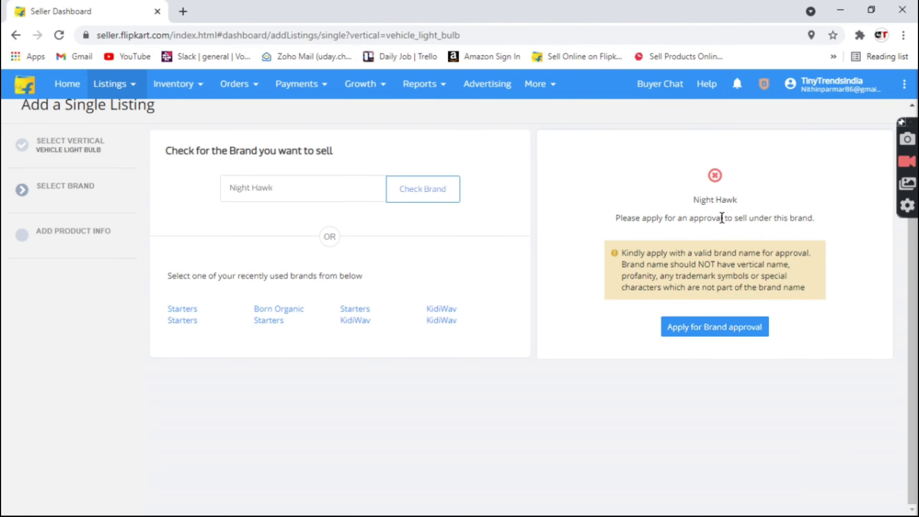
Open the brand approval application for Night Hawk and review its Brand Logo and Brand Website Link fields.
{"action": "left_click", "coordinate": [711, 332]}
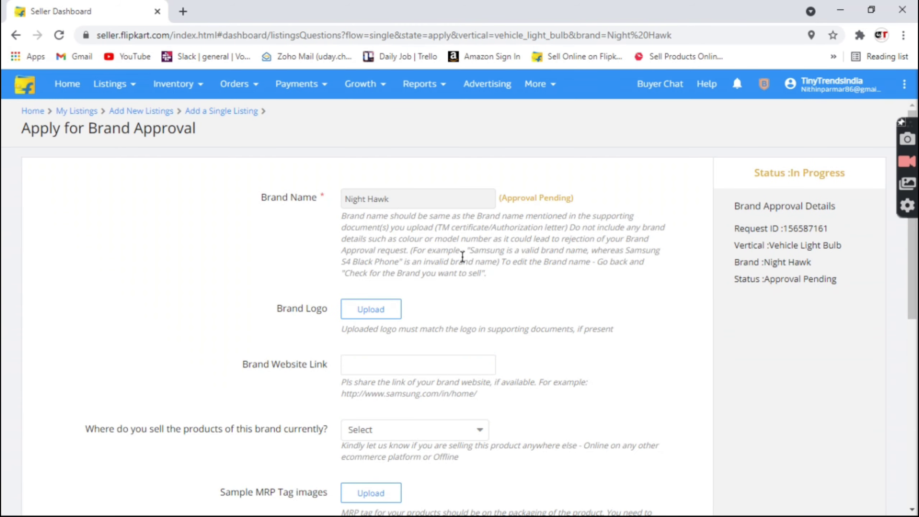
{"action": "scroll", "coordinate": [484, 253], "scroll_direction": "down", "scroll_amount": 2}
{"action": "scroll", "coordinate": [543, 223], "scroll_direction": "down", "scroll_amount": 2}
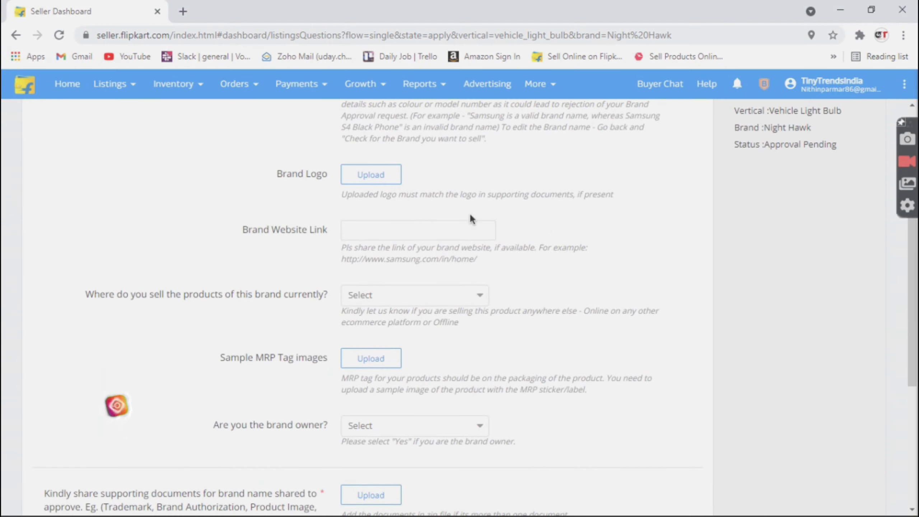
{"action": "left_click_drag", "start_coordinate": [272, 174], "coordinate": [327, 175]}
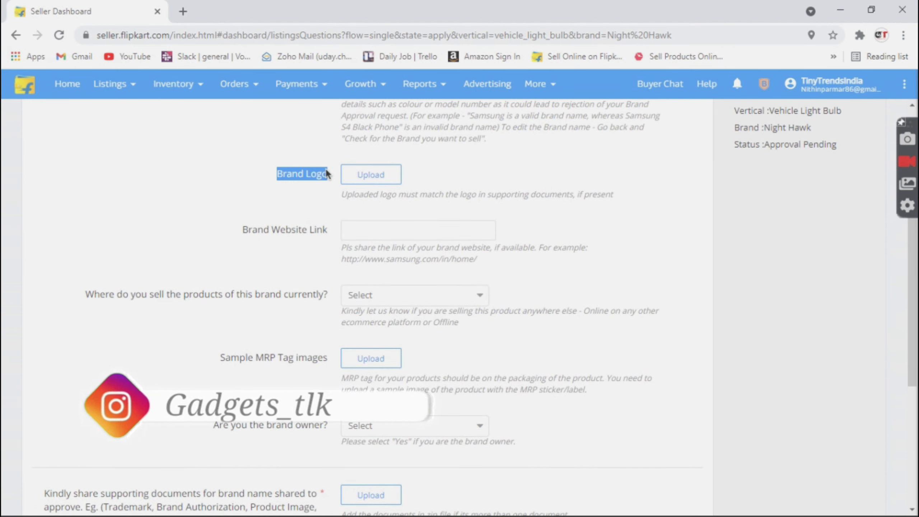
{"action": "scroll", "coordinate": [315, 196], "scroll_direction": "down", "scroll_amount": 2}
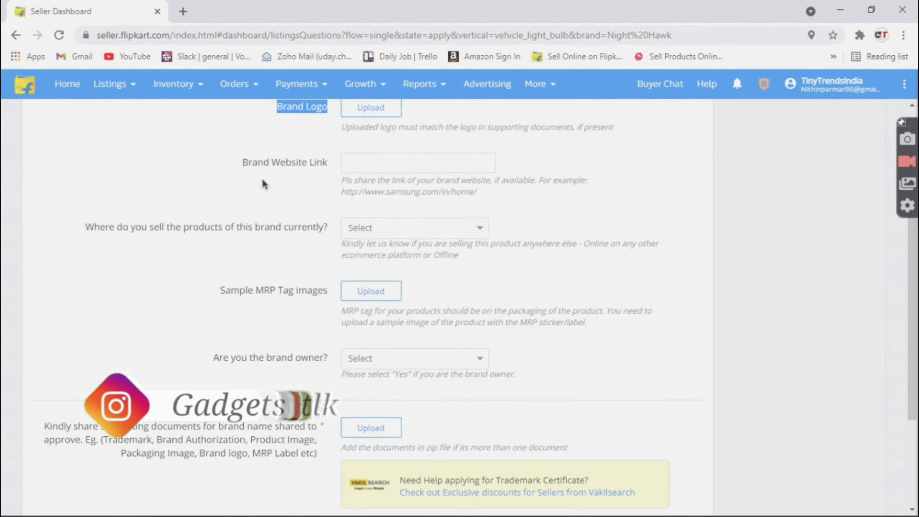
{"action": "left_click_drag", "start_coordinate": [241, 162], "coordinate": [328, 174]}
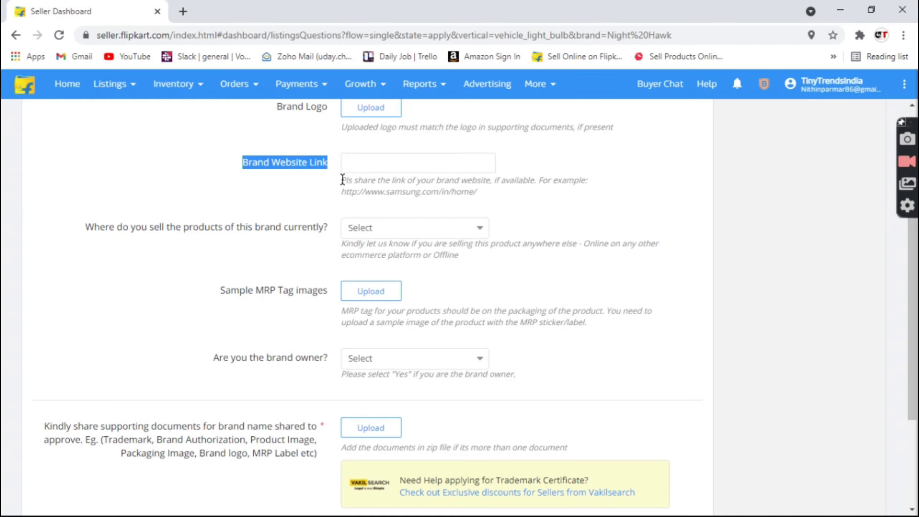
{"action": "left_click", "coordinate": [342, 180]}
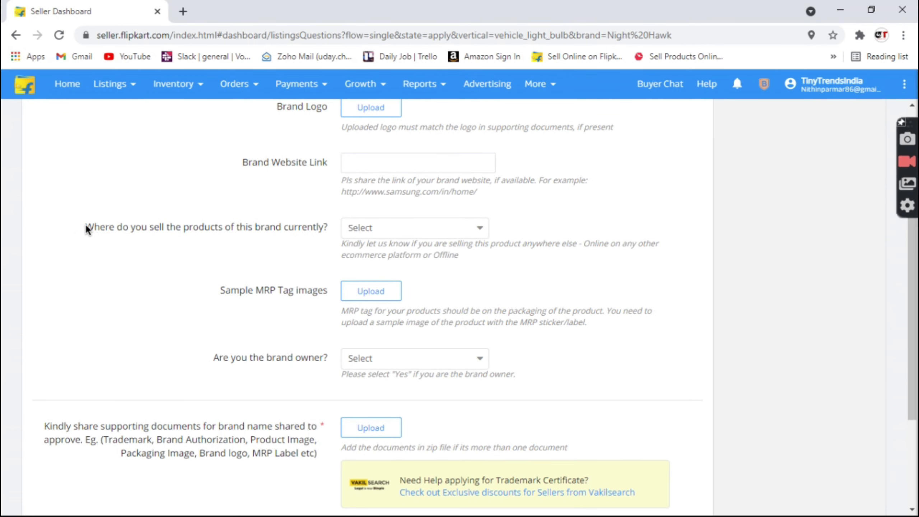
Review the available answers to the question about where the brand's products are currently sold, leaving it unanswered.
{"action": "left_click_drag", "start_coordinate": [86, 227], "coordinate": [309, 228]}
{"action": "left_click", "coordinate": [385, 227]}
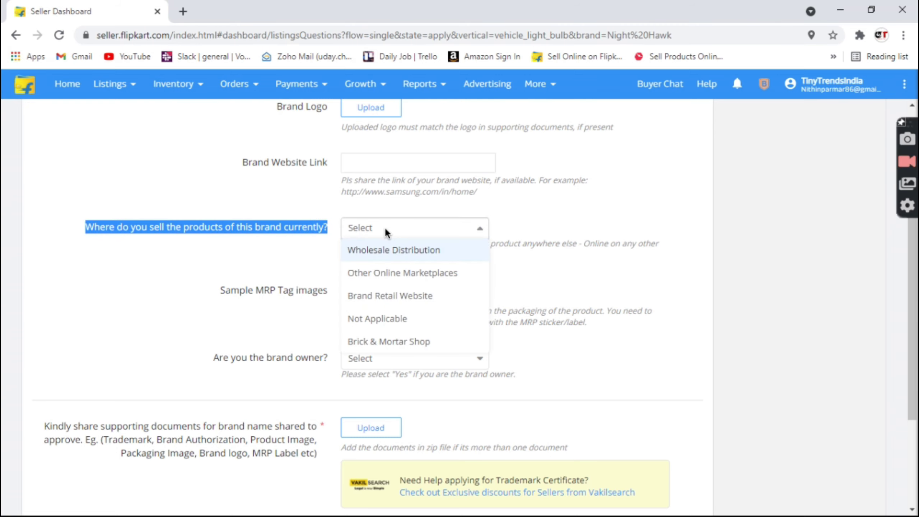
{"action": "scroll", "coordinate": [543, 268], "scroll_direction": "down", "scroll_amount": 2}
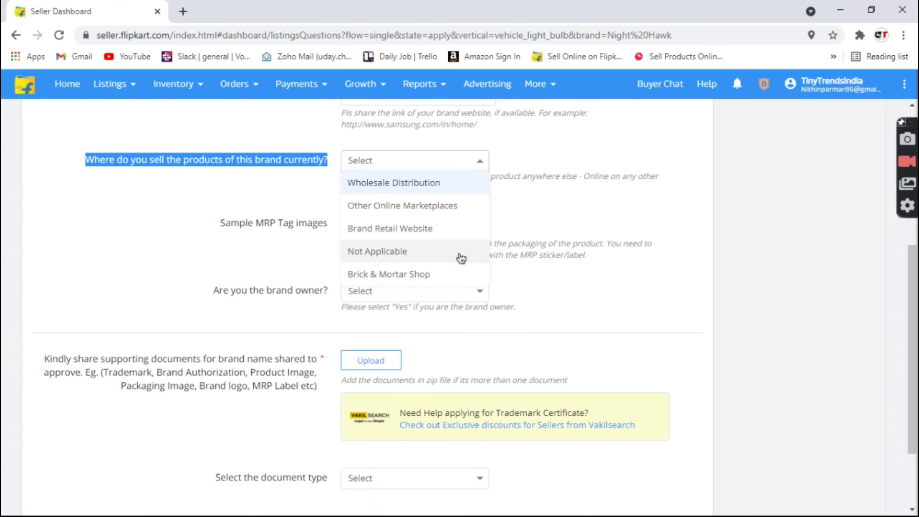
{"action": "left_click", "coordinate": [514, 224]}
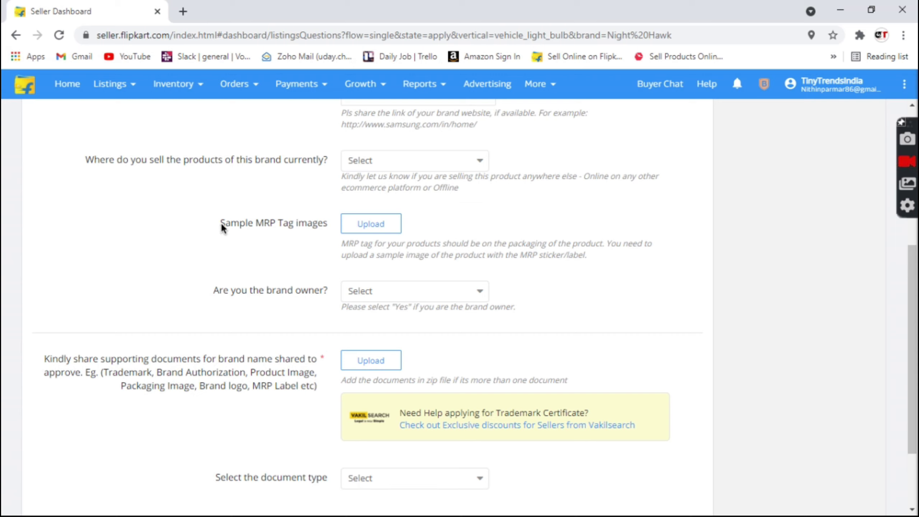
Review the Sample MRP Tag images requirement and the brand owner question in the approval form.
{"action": "left_click_drag", "start_coordinate": [222, 226], "coordinate": [327, 223]}
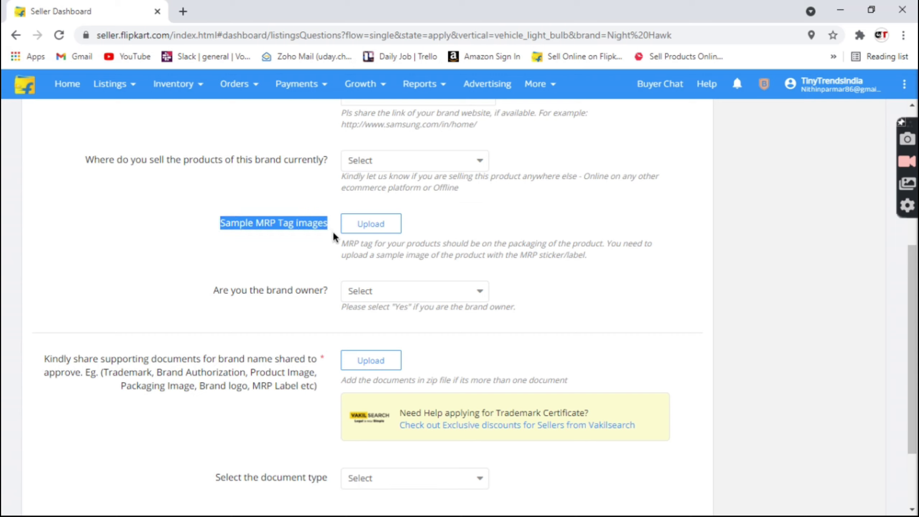
{"action": "left_click", "coordinate": [338, 244]}
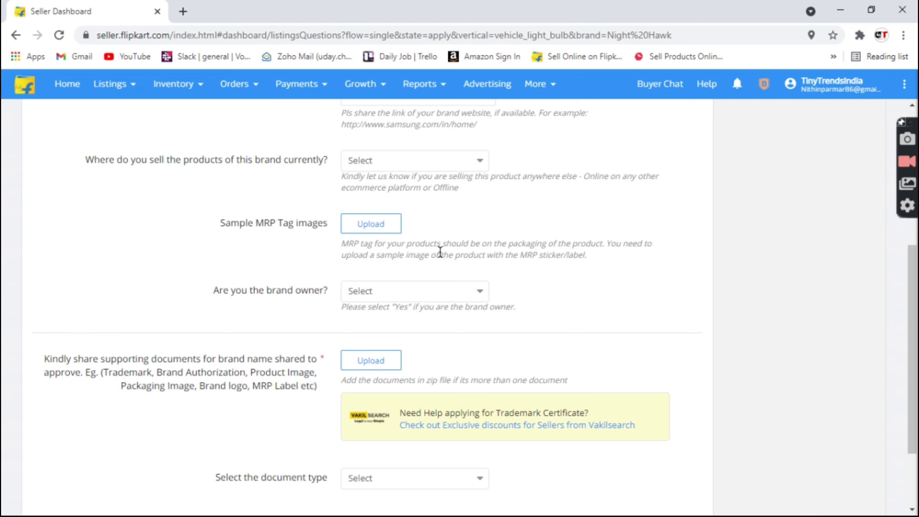
{"action": "scroll", "coordinate": [506, 246], "scroll_direction": "down", "scroll_amount": 2}
{"action": "scroll", "coordinate": [521, 241], "scroll_direction": "up", "scroll_amount": 2}
{"action": "scroll", "coordinate": [416, 250], "scroll_direction": "down", "scroll_amount": 2}
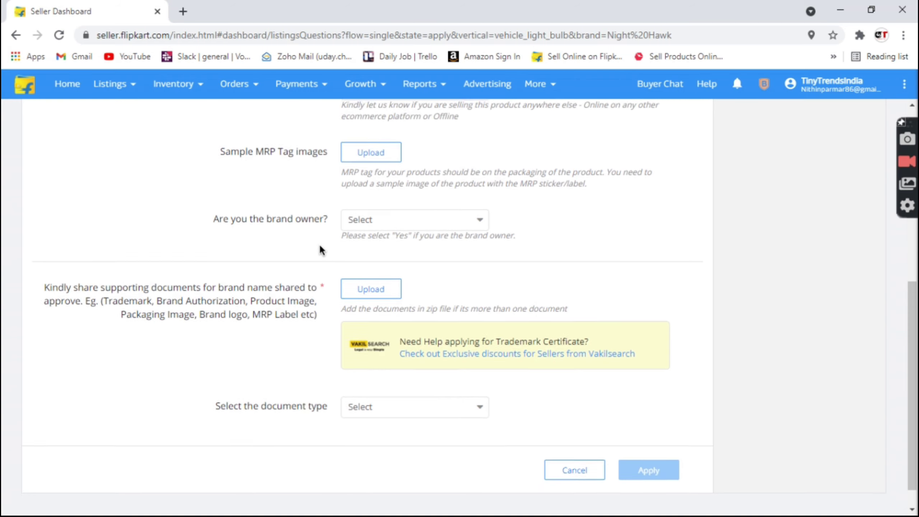
{"action": "scroll", "coordinate": [362, 235], "scroll_direction": "down", "scroll_amount": 1}
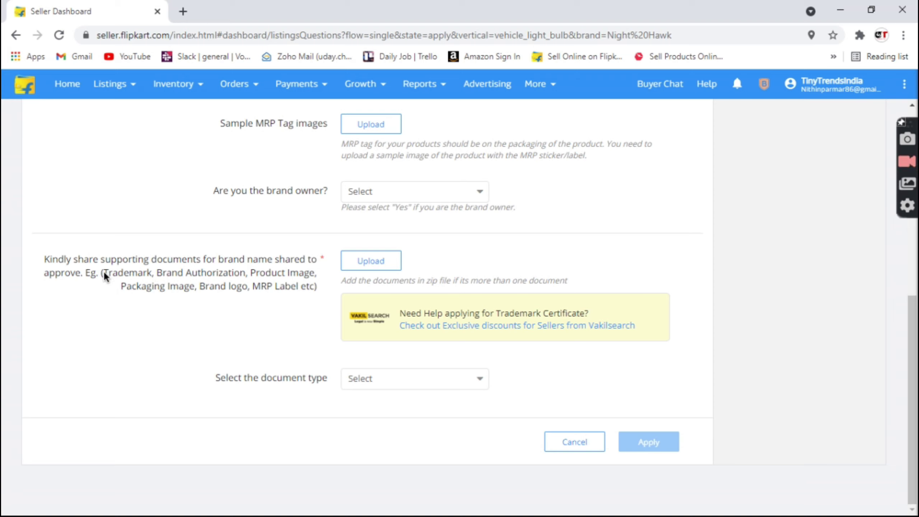
Review the supporting documents accepted for brand approval, including Trademark and Brand Authorization.
{"action": "left_click_drag", "start_coordinate": [279, 280], "coordinate": [309, 283]}
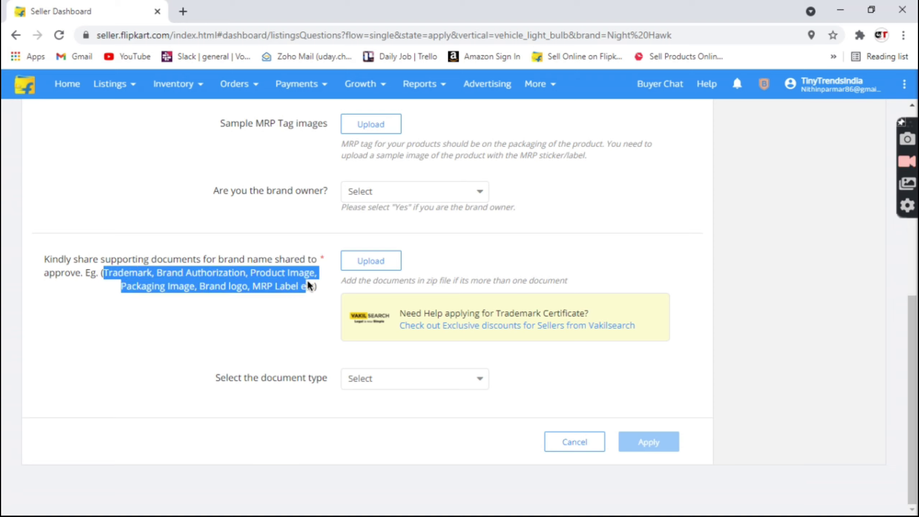
{"action": "left_click", "coordinate": [151, 286]}
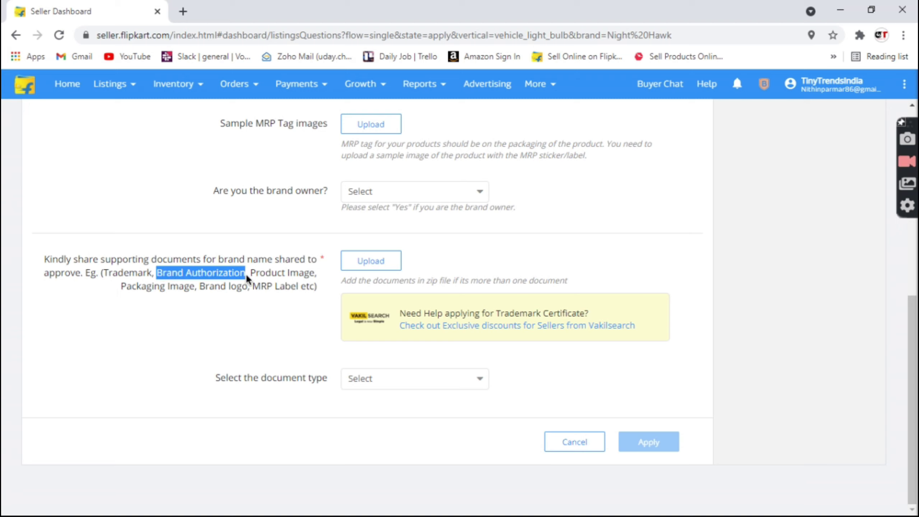
{"action": "left_click", "coordinate": [151, 273]}
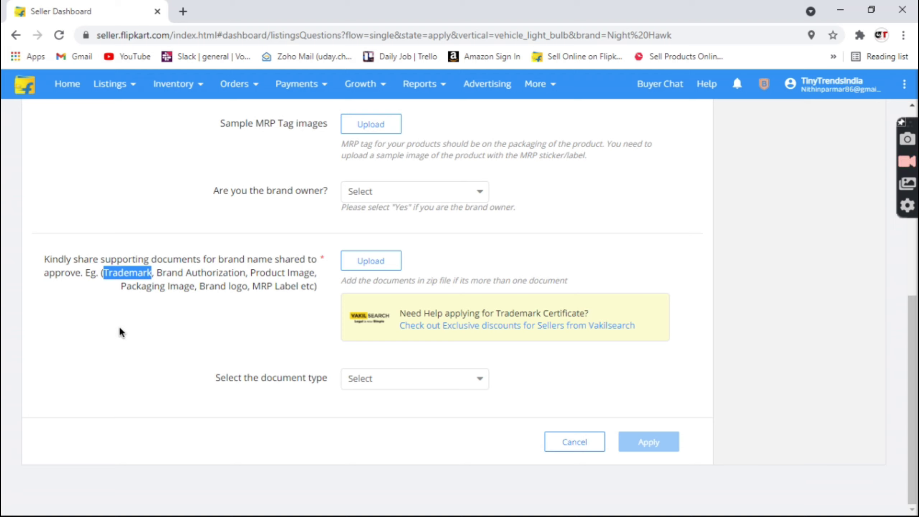
{"action": "left_click", "coordinate": [164, 321]}
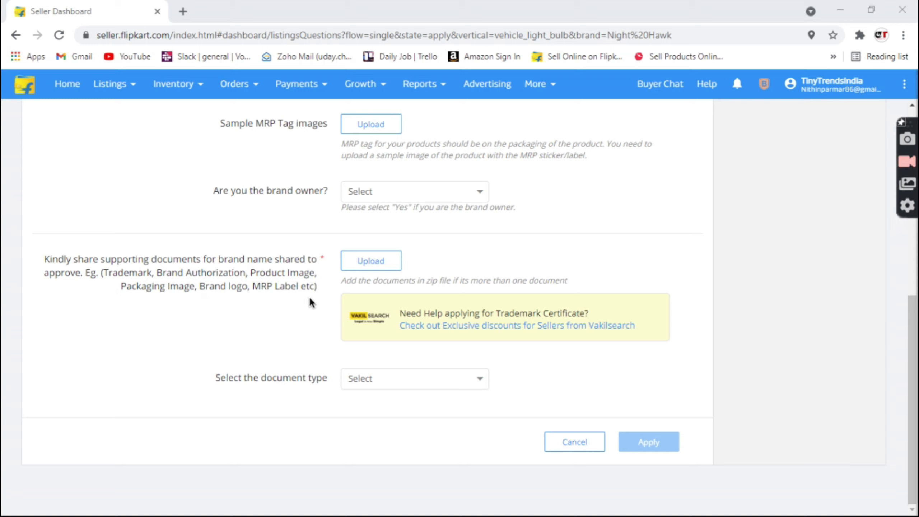
{"action": "left_click_drag", "start_coordinate": [329, 242], "coordinate": [425, 279]}
{"action": "left_click", "coordinate": [488, 270]}
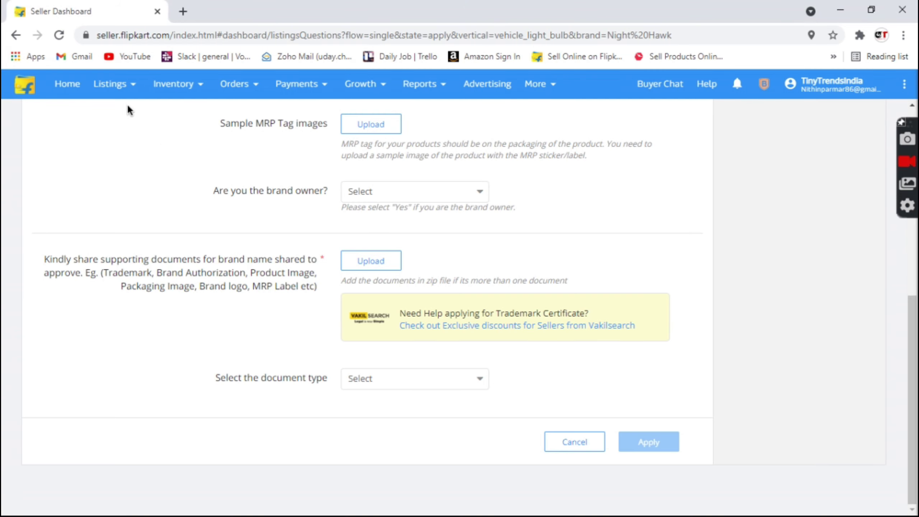
Open Track Approval Requests and examine the brand, vertical and status of the Starters request.
{"action": "mouse_move", "coordinate": [123, 92]}
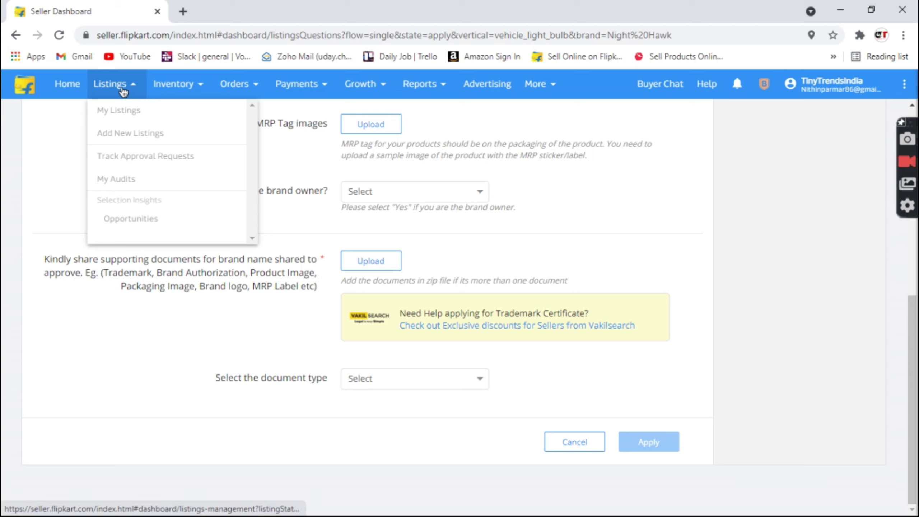
{"action": "left_click", "coordinate": [130, 156]}
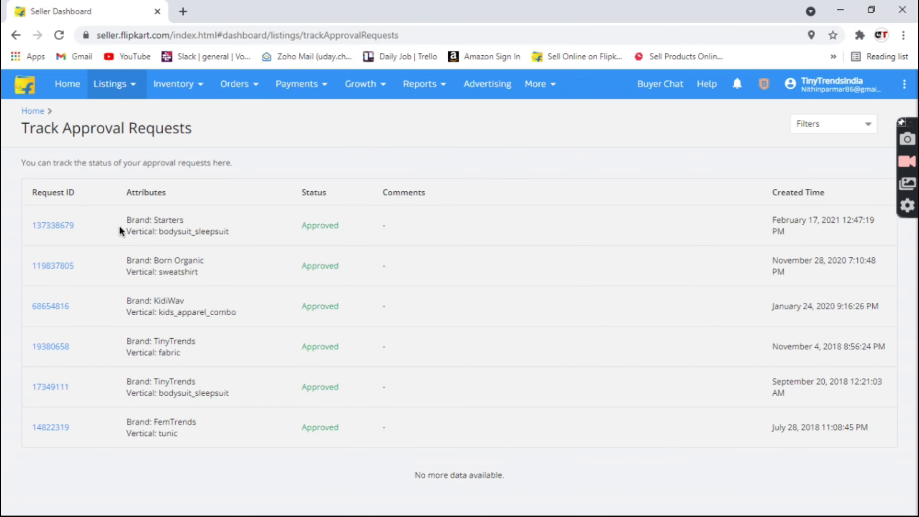
{"action": "left_click_drag", "start_coordinate": [123, 220], "coordinate": [216, 223]}
{"action": "left_click", "coordinate": [216, 224]}
{"action": "left_click_drag", "start_coordinate": [128, 220], "coordinate": [218, 233]}
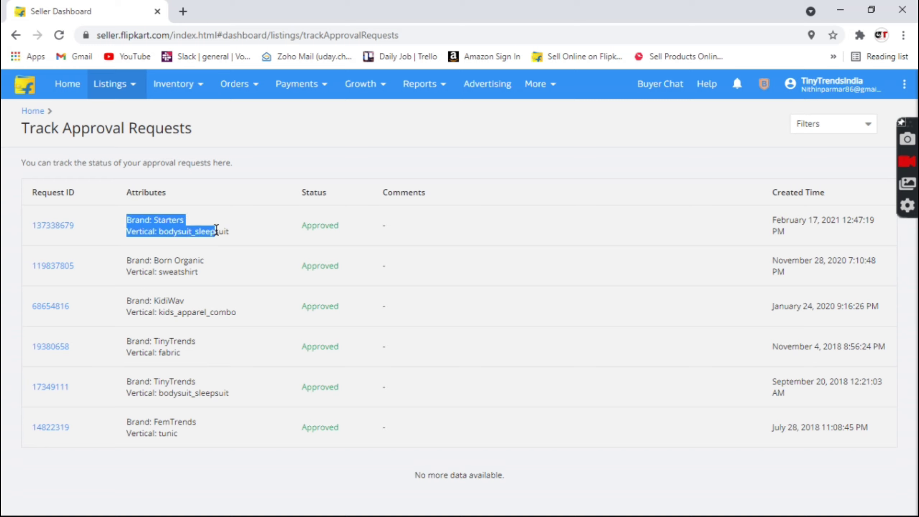
{"action": "left_click", "coordinate": [283, 237]}
{"action": "left_click_drag", "start_coordinate": [301, 228], "coordinate": [369, 228]}
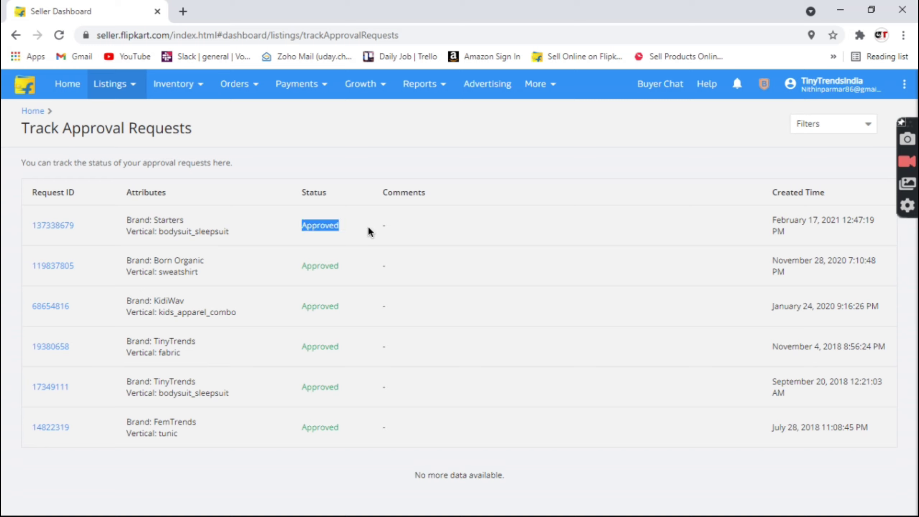
{"action": "left_click", "coordinate": [350, 230]}
{"action": "left_click_drag", "start_coordinate": [22, 130], "coordinate": [225, 140]}
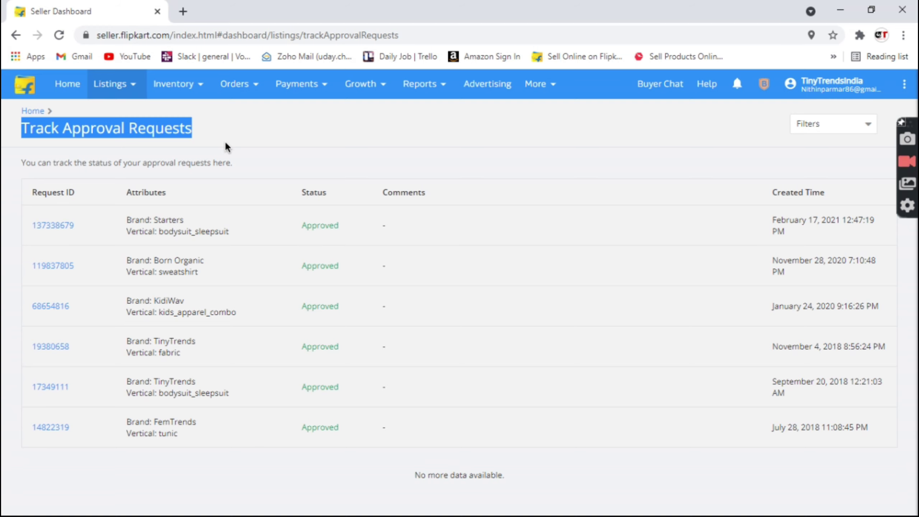
Go from Help to the Contact Seller Support page for asking for assistance.
{"action": "left_click", "coordinate": [706, 91]}
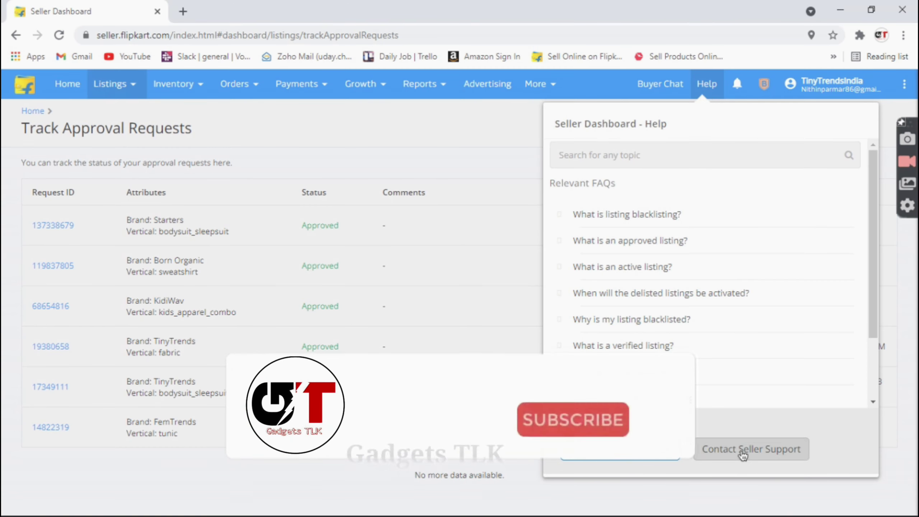
{"action": "left_click", "coordinate": [743, 453]}
{"action": "left_click", "coordinate": [468, 191]}
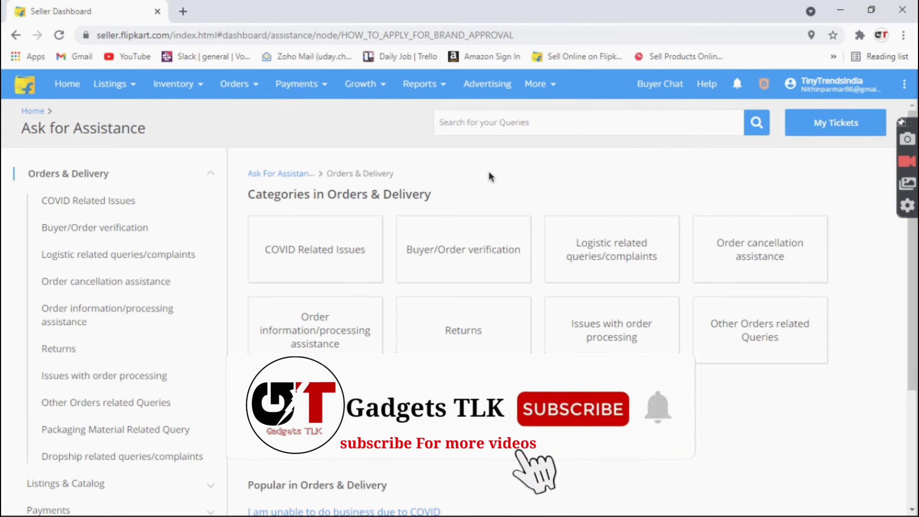
Search the seller support queries for "brand".
{"action": "left_click", "coordinate": [497, 122]}
{"action": "type", "text": "bran"}
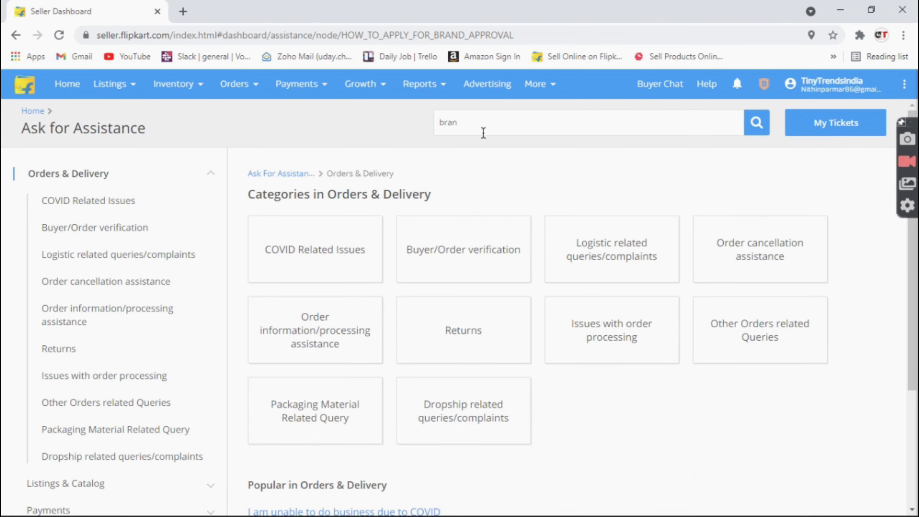
{"action": "key", "text": "BackSpace"}
{"action": "key", "text": "BackSpace"}
{"action": "key", "text": "BackSpace"}
{"action": "key", "text": "BackSpace"}
{"action": "type", "text": "b"}
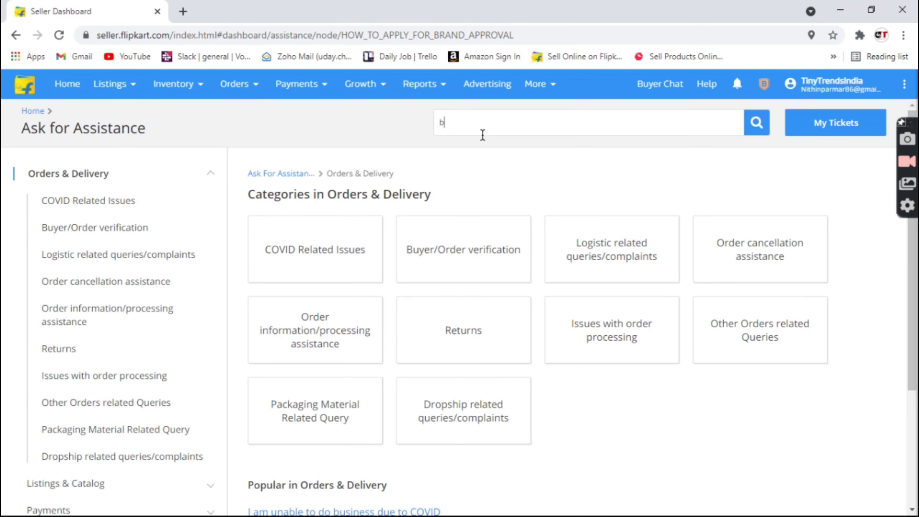
{"action": "type", "text": "rand"}
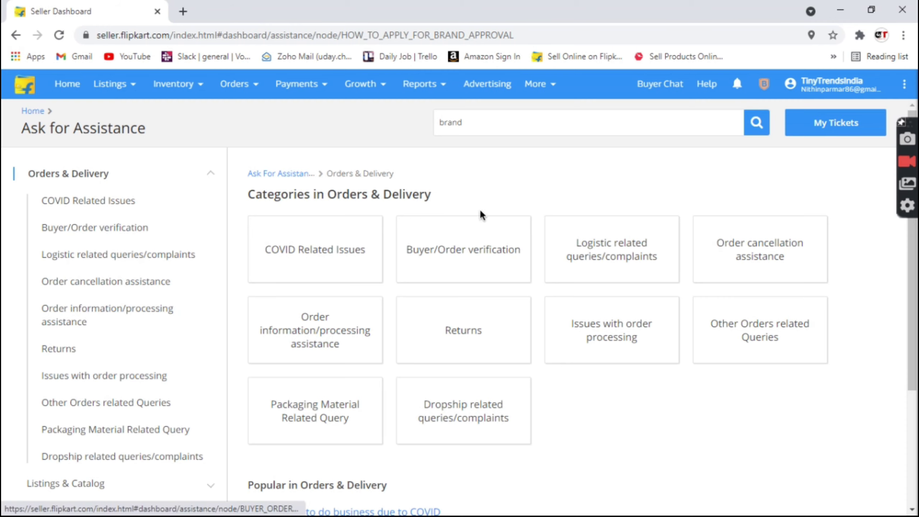
{"action": "left_click", "coordinate": [756, 125]}
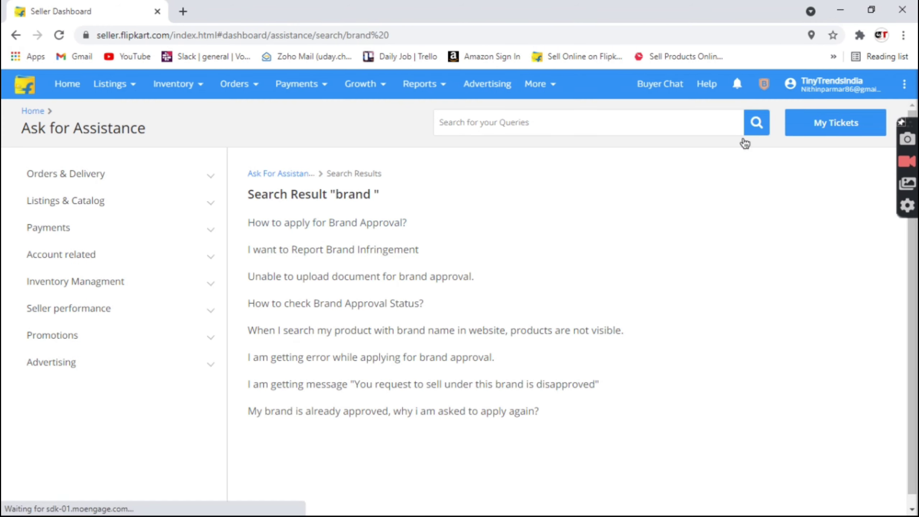
Open the "How to apply for Brand Approval?" answer, dismiss its guide tips and start a seller support ticket from it.
{"action": "left_click", "coordinate": [345, 224]}
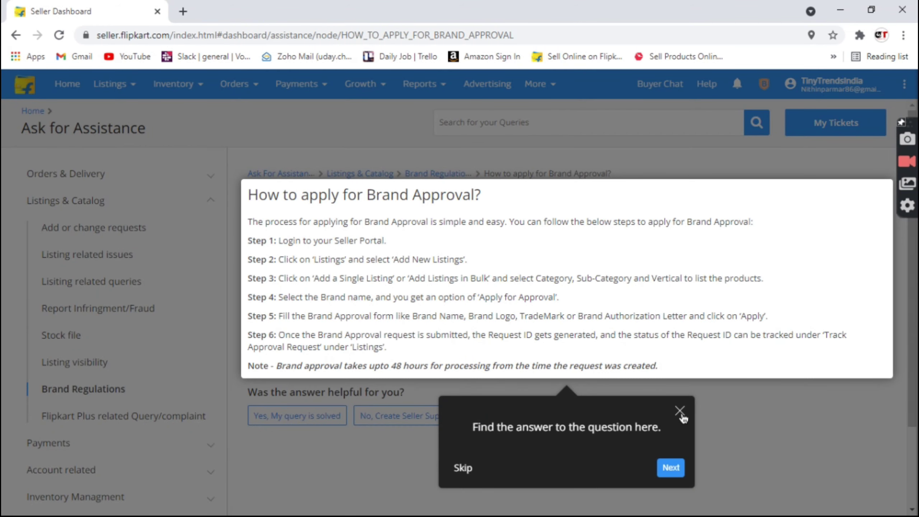
{"action": "left_click", "coordinate": [680, 411]}
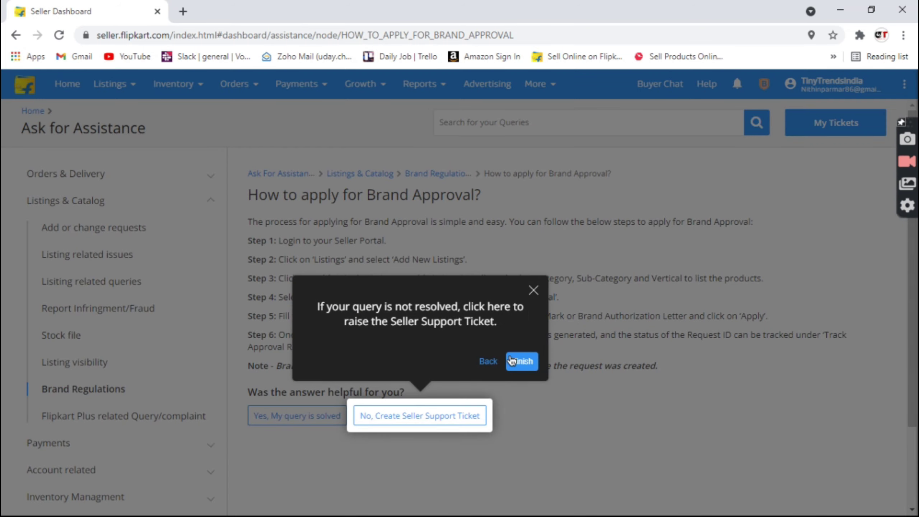
{"action": "left_click", "coordinate": [534, 291]}
{"action": "left_click", "coordinate": [434, 415]}
{"action": "scroll", "coordinate": [560, 346], "scroll_direction": "down", "scroll_amount": 2}
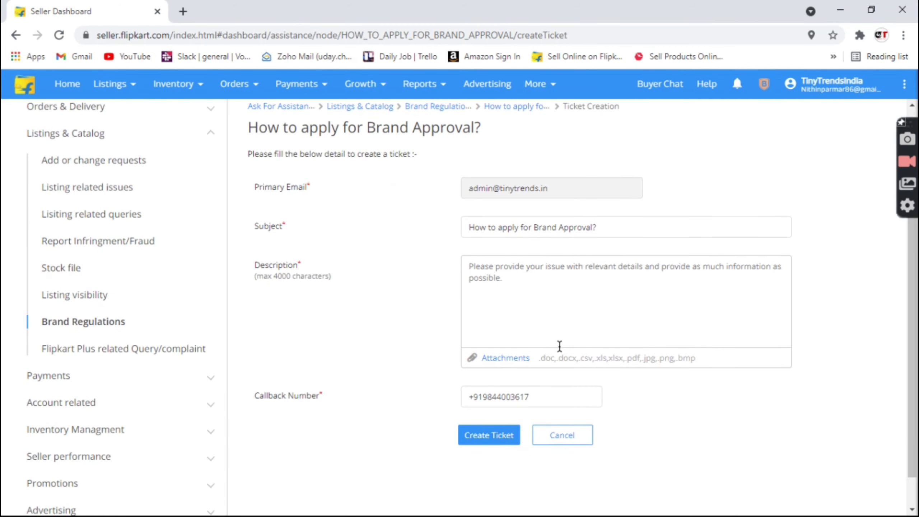
Clear the callback number in the ticket form, then leave the ticket unsubmitted and return to the dashboard home page.
{"action": "left_click", "coordinate": [551, 303]}
{"action": "left_click_drag", "start_coordinate": [547, 399], "coordinate": [453, 394]}
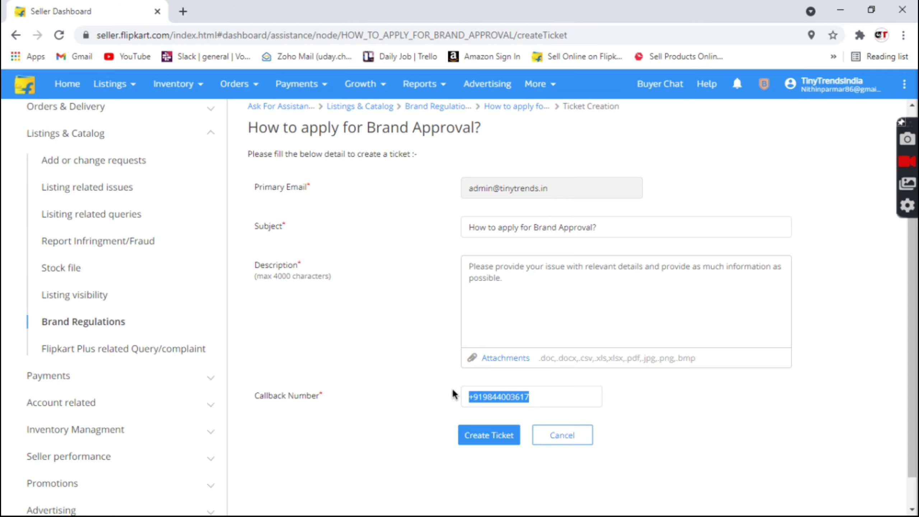
{"action": "key", "text": "BackSpace"}
{"action": "scroll", "coordinate": [385, 370], "scroll_direction": "up", "scroll_amount": 2}
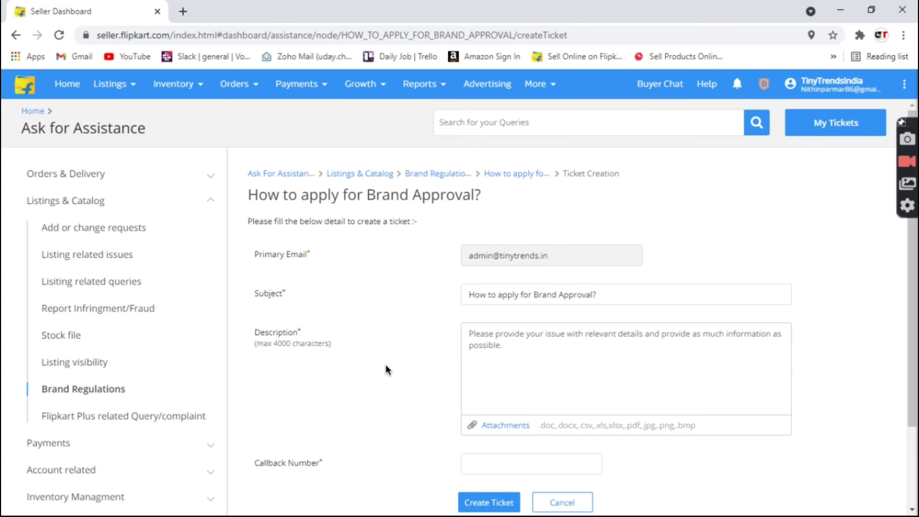
{"action": "left_click", "coordinate": [67, 85]}
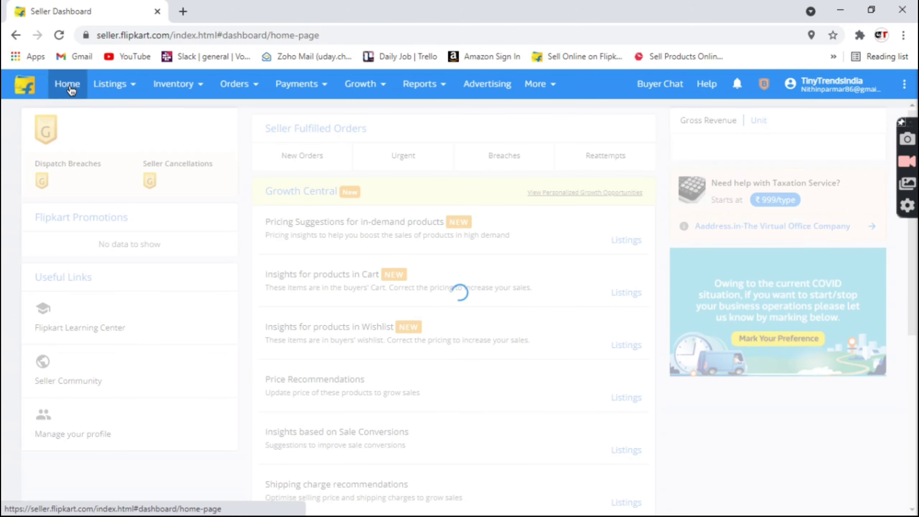